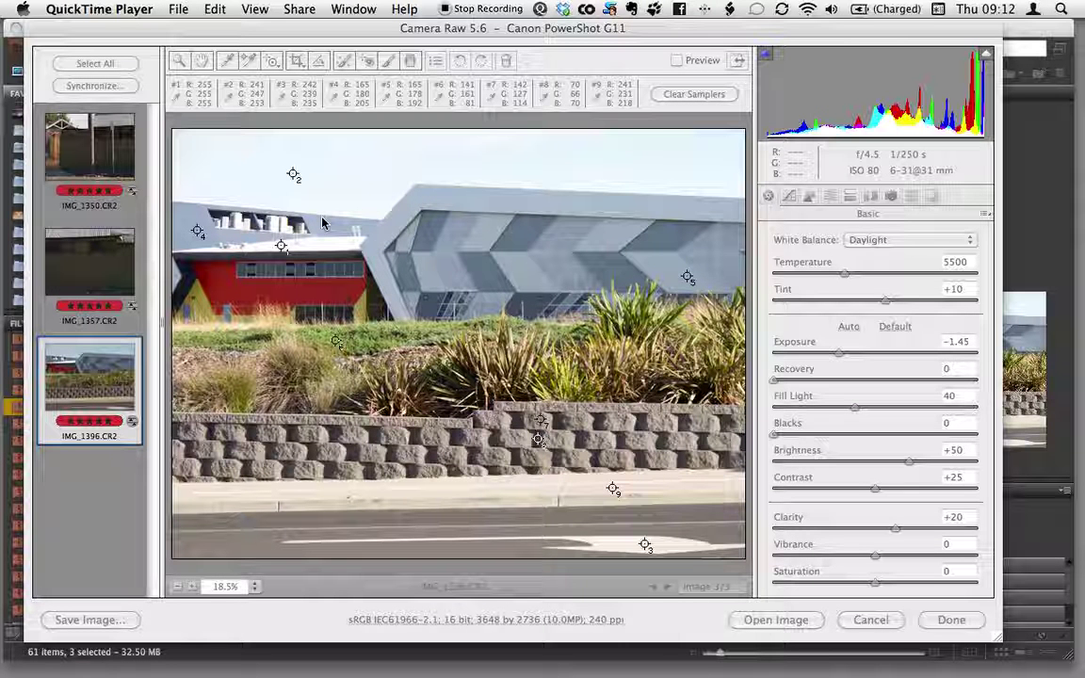
# Bring the Camera Raw window for IMG_1396.CR2 to the front.
pyautogui.click(276, 35)
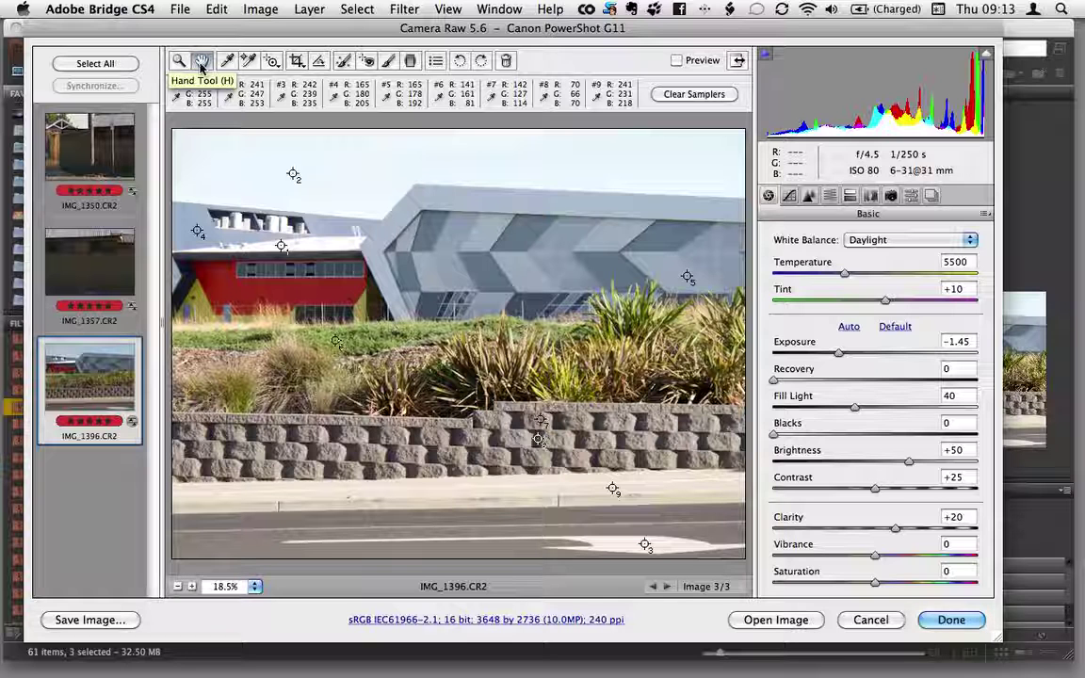
pyautogui.click(201, 64)
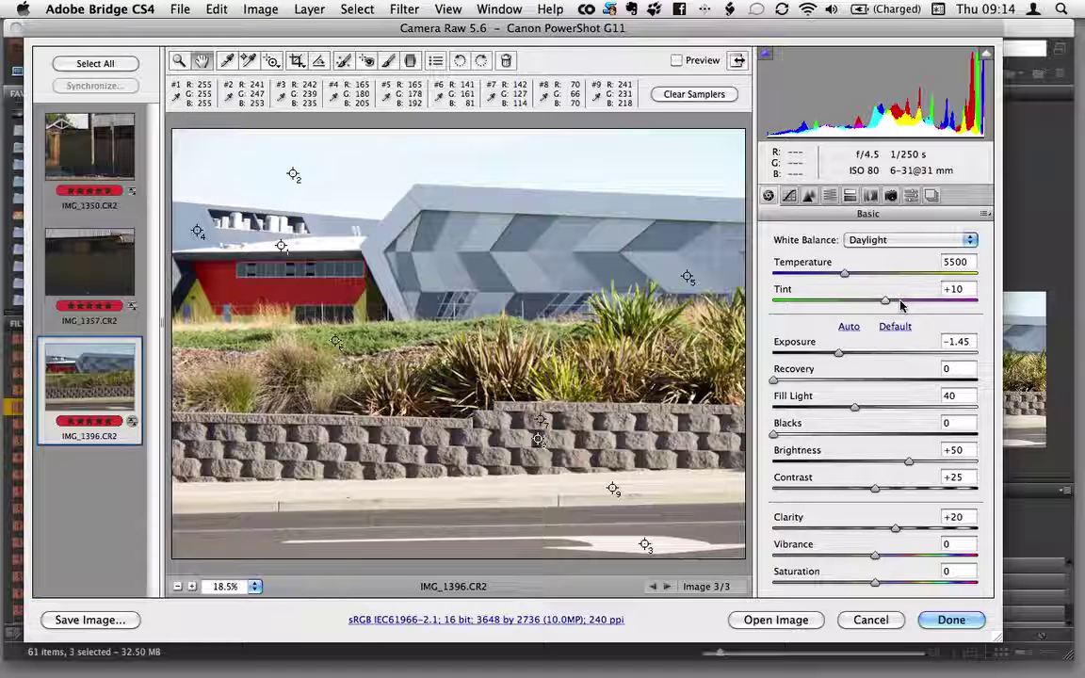
pyautogui.click(894, 240)
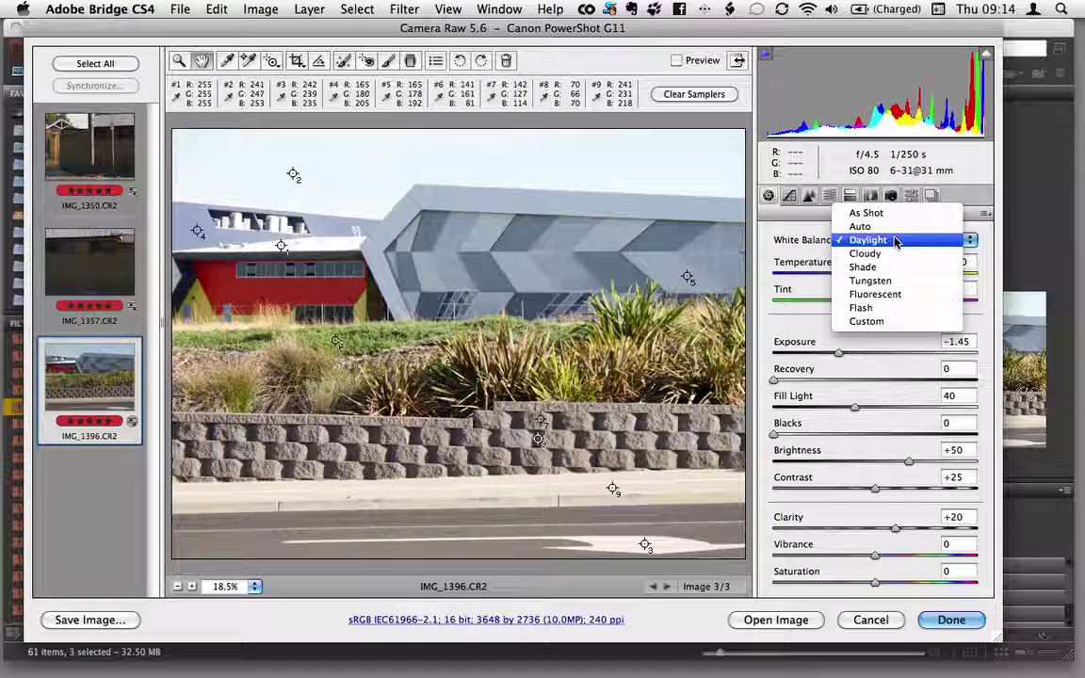
pyautogui.click(796, 243)
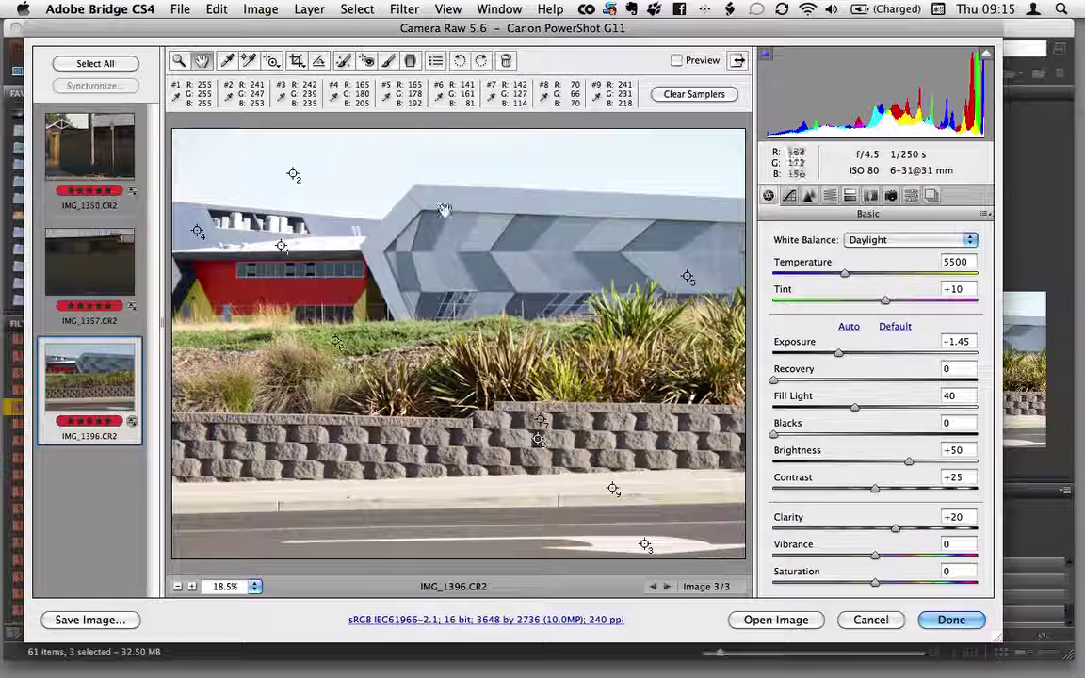
# With the Color Sampler tool, clear the nine-sampler limit warning and move sampler 7 onto the wall's dark right end.
pyautogui.click(248, 61)
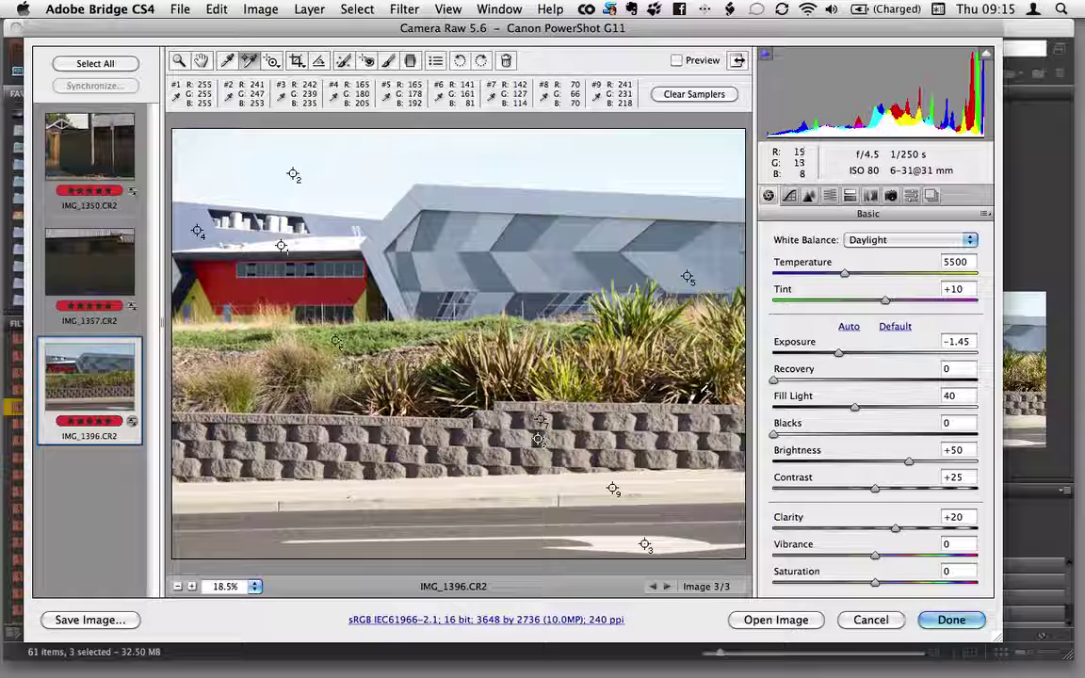
pyautogui.click(702, 395)
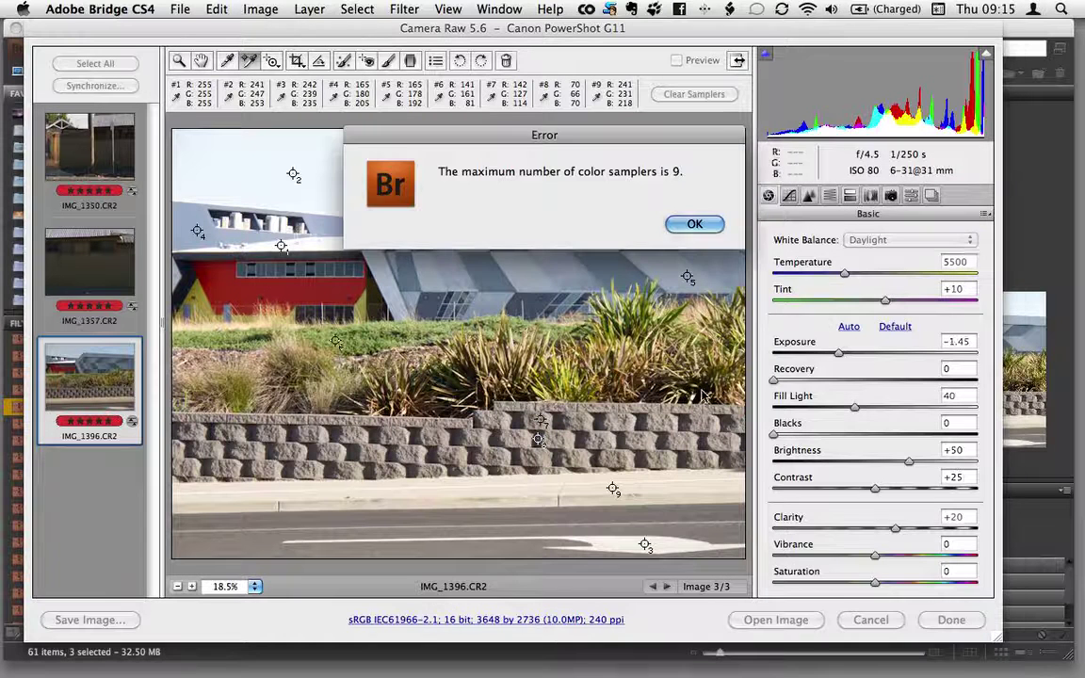
pyautogui.click(694, 226)
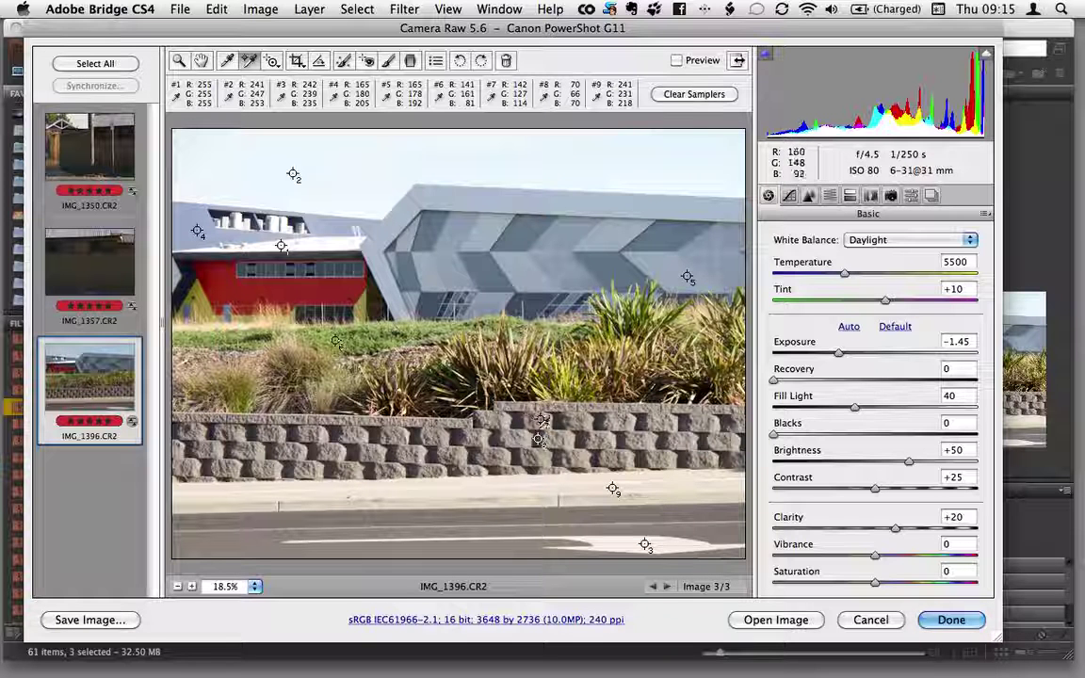
pyautogui.moveTo(539, 420); pyautogui.dragTo(704, 394)
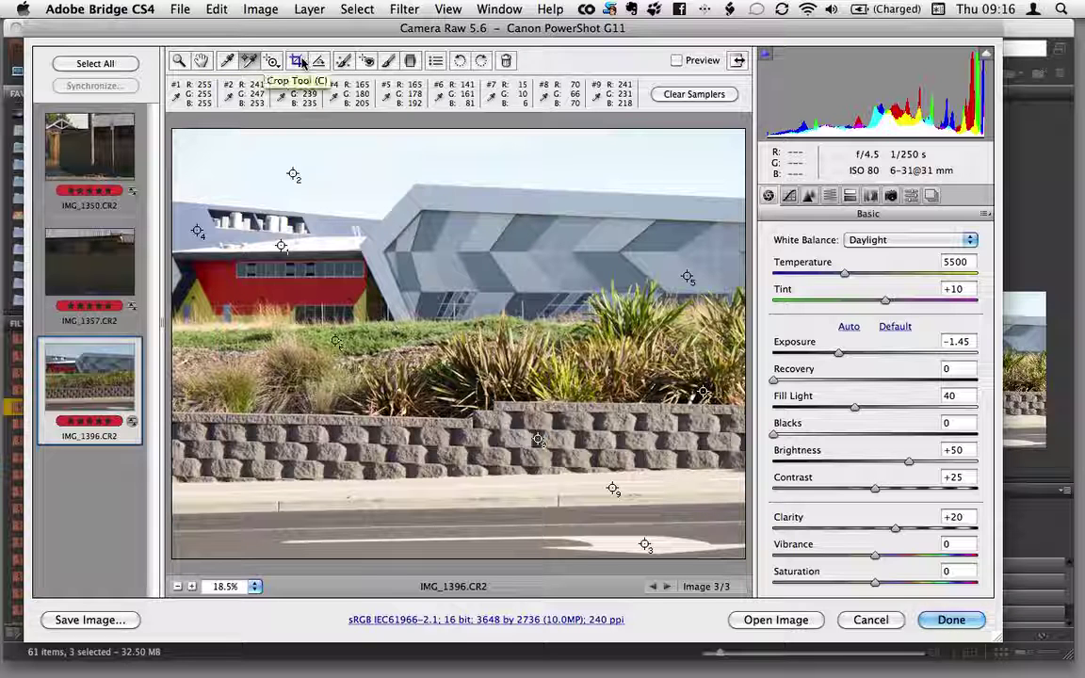
pyautogui.click(321, 61)
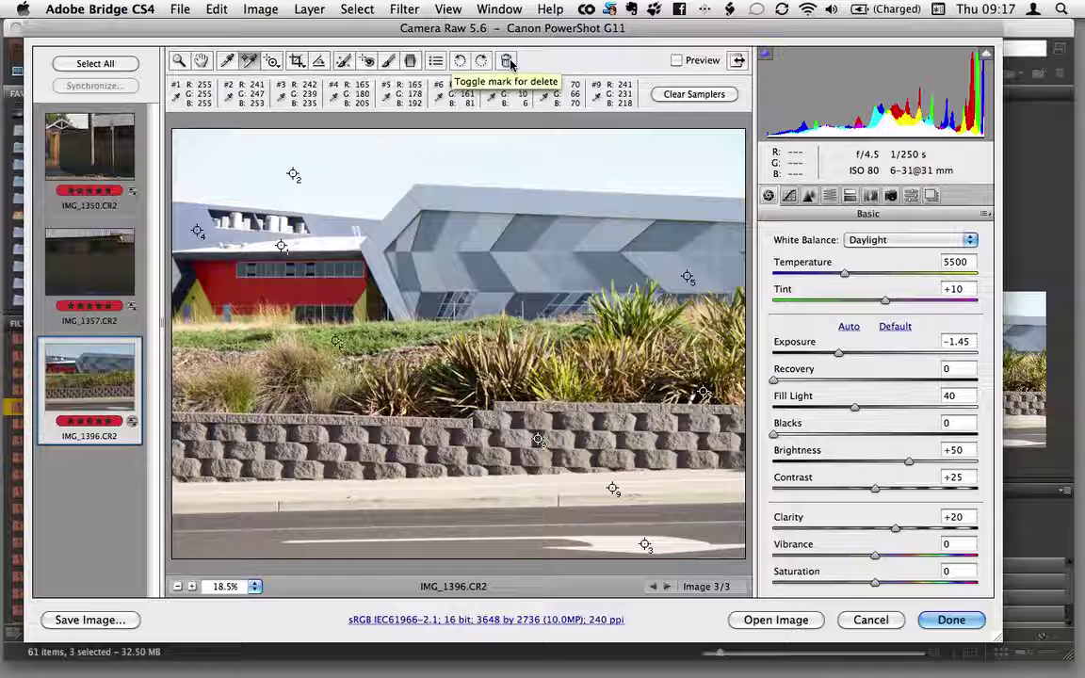
# Switch Camera Raw to full screen mode.
pyautogui.click(737, 60)
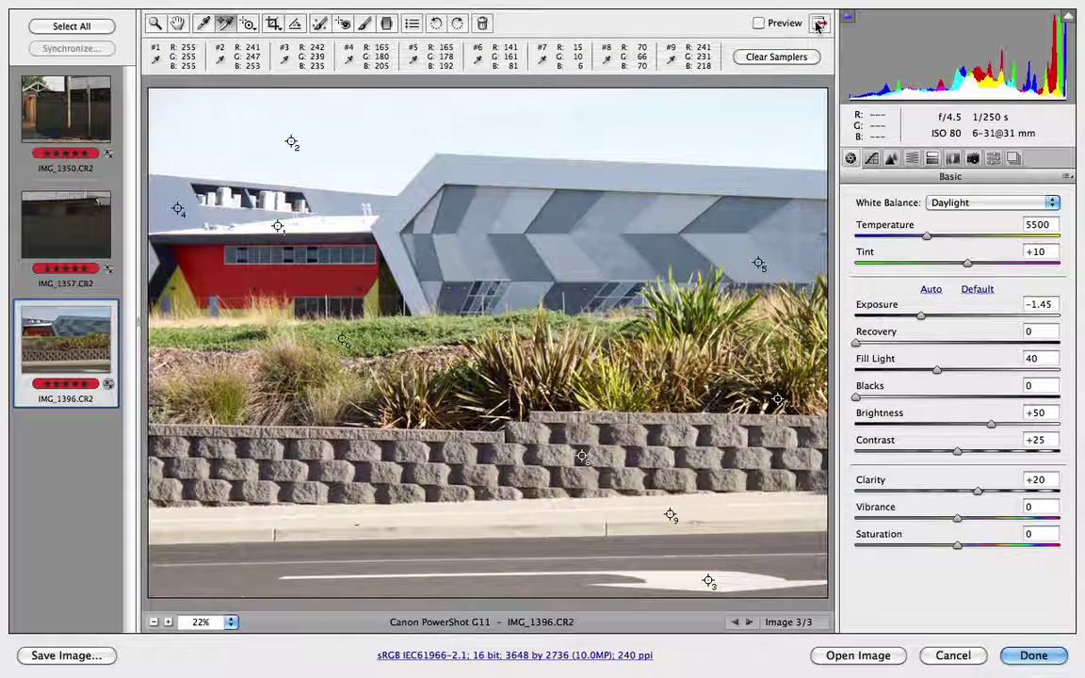
pyautogui.click(818, 22)
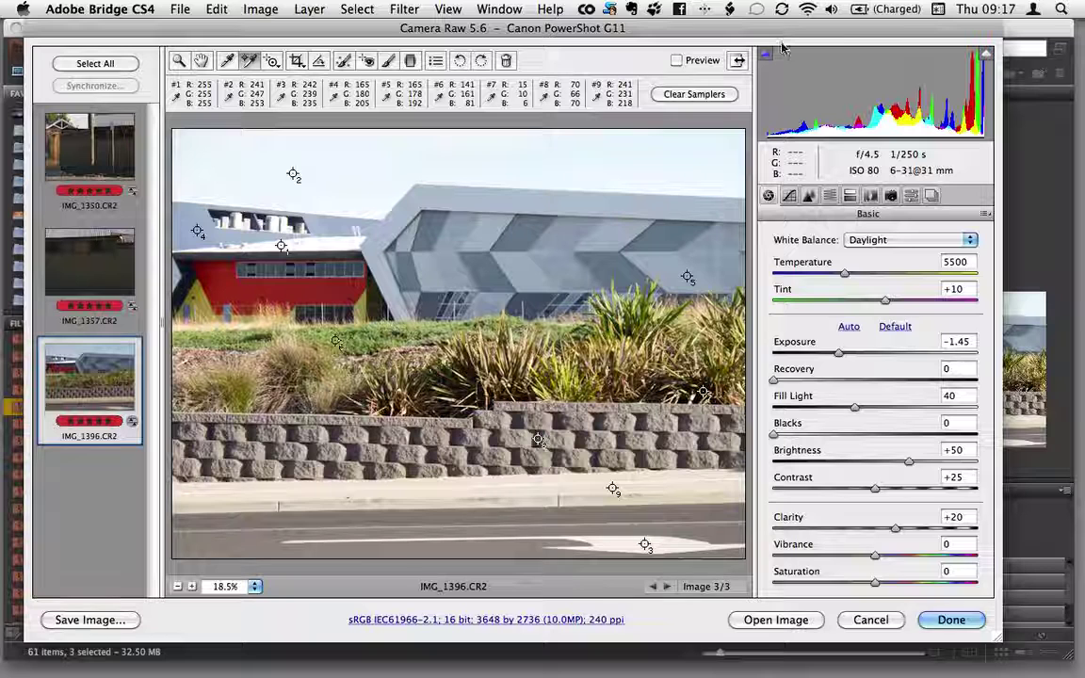
pyautogui.click(739, 62)
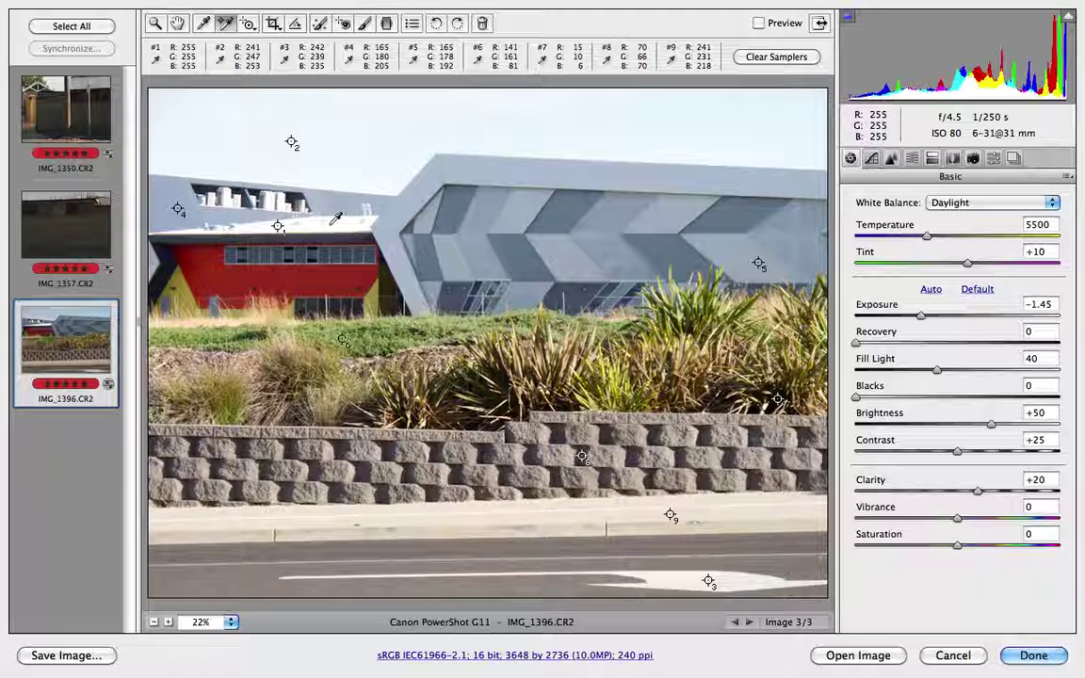
# Try As Shot white balance, then return it to Daylight.
pyautogui.click(994, 205)
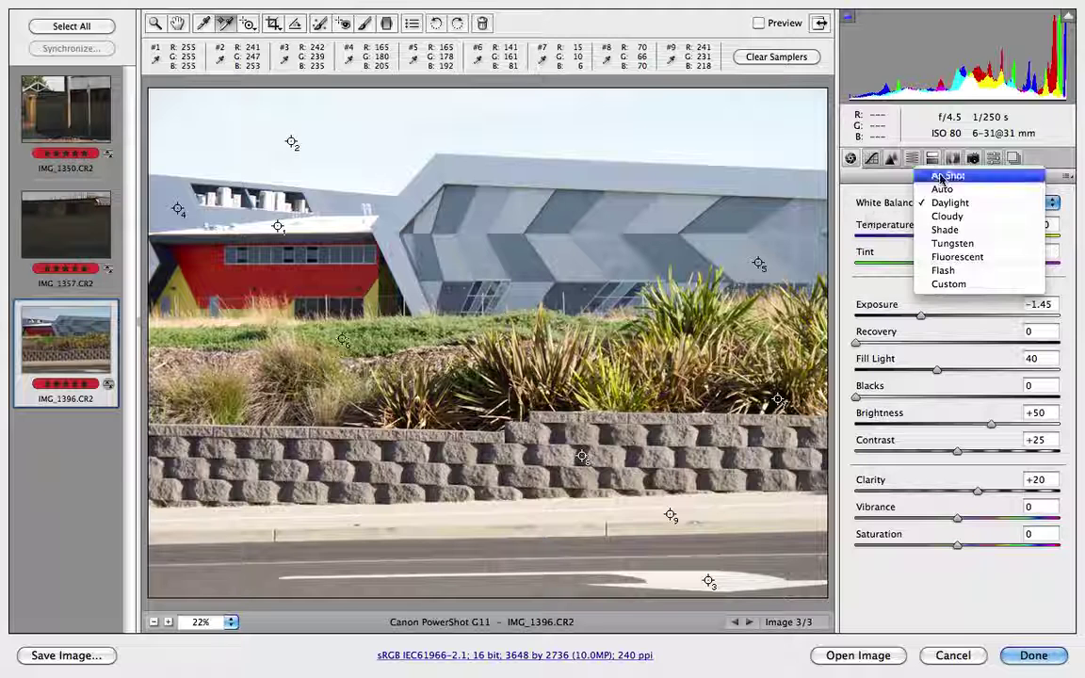
pyautogui.click(948, 175)
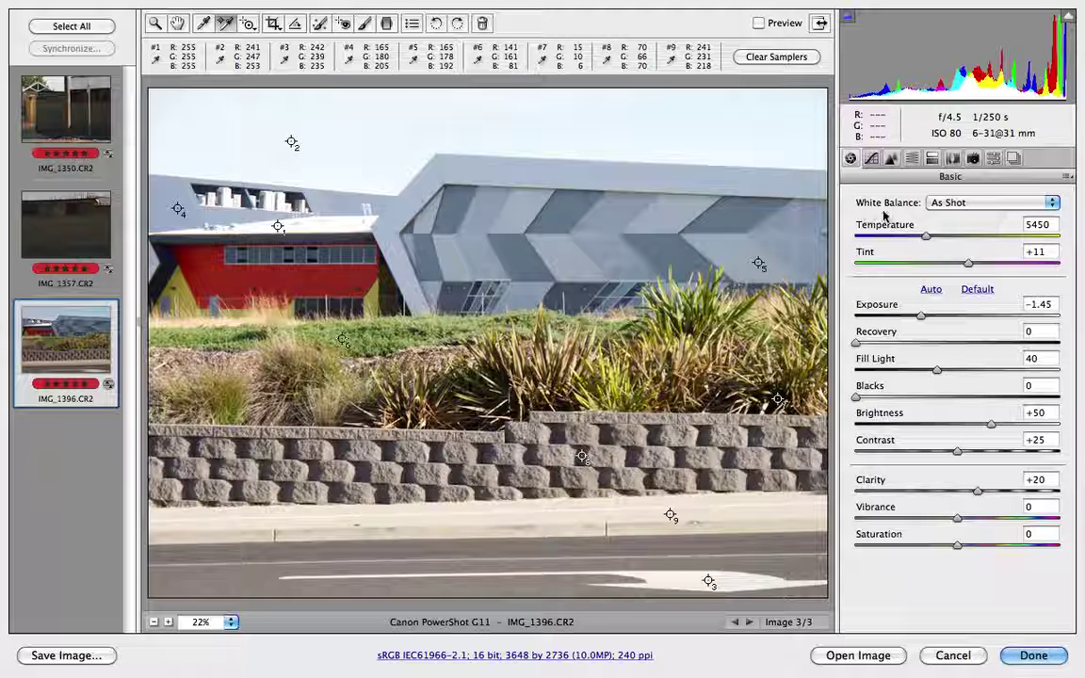
pyautogui.click(951, 202)
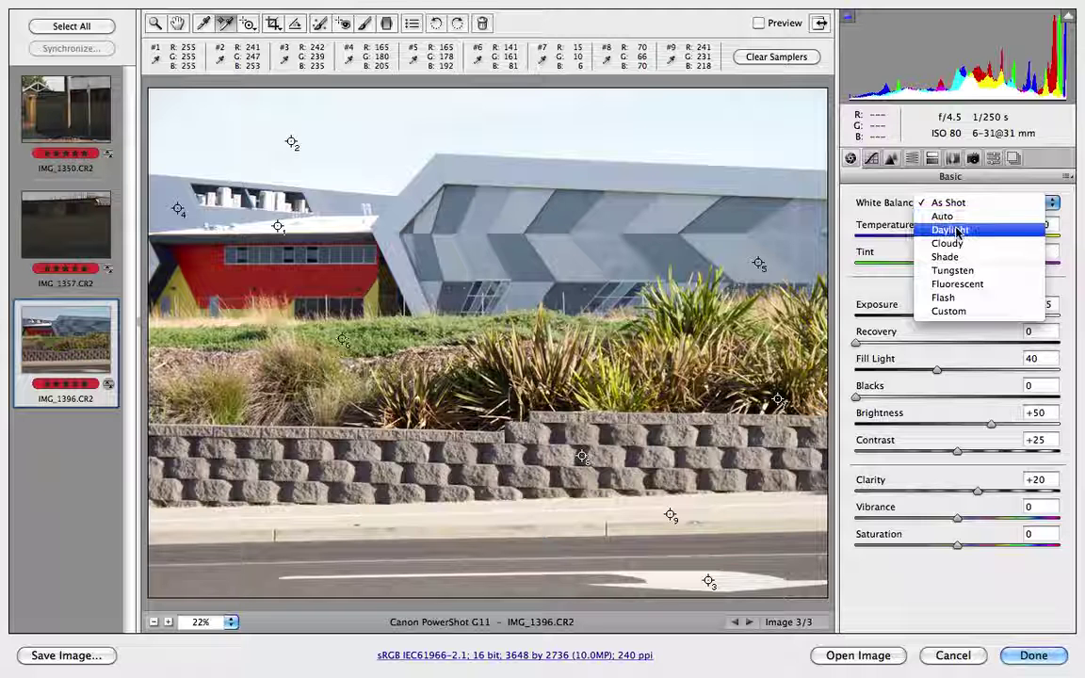
pyautogui.click(956, 230)
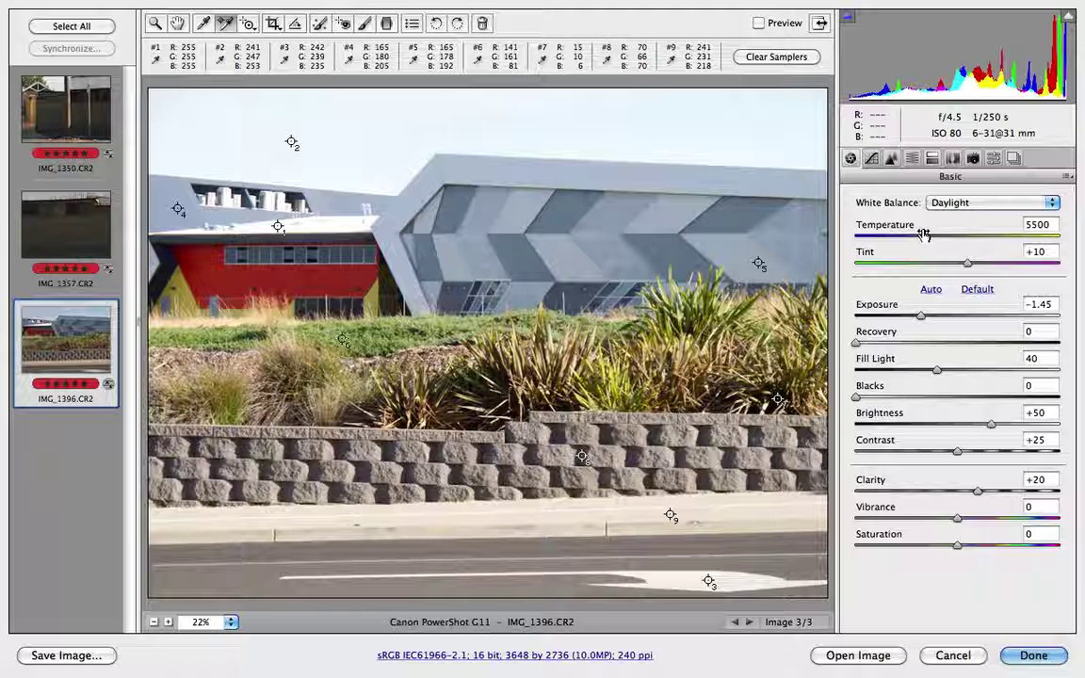
# Toggle Preview to compare the adjusted photo with the original.
pyautogui.click(759, 22)
pyautogui.press('p')
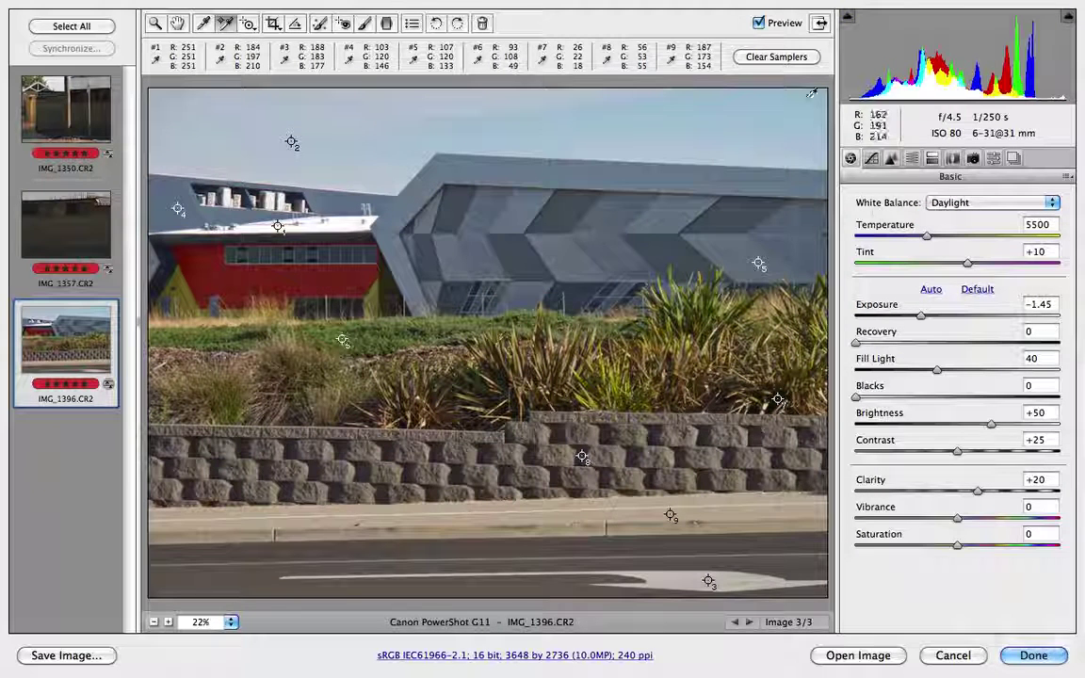
pyautogui.click(758, 22)
pyautogui.click(758, 22)
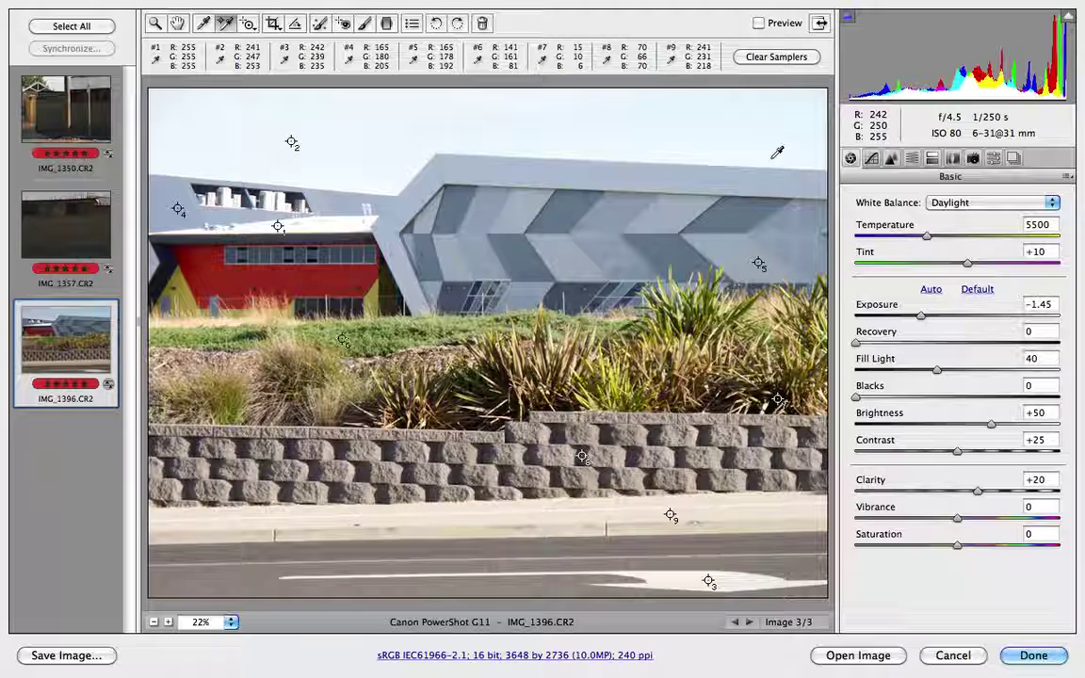
# Keep Daylight white balance and compare adjusted and original renderings again, ending on the adjusted view.
pyautogui.click(946, 202)
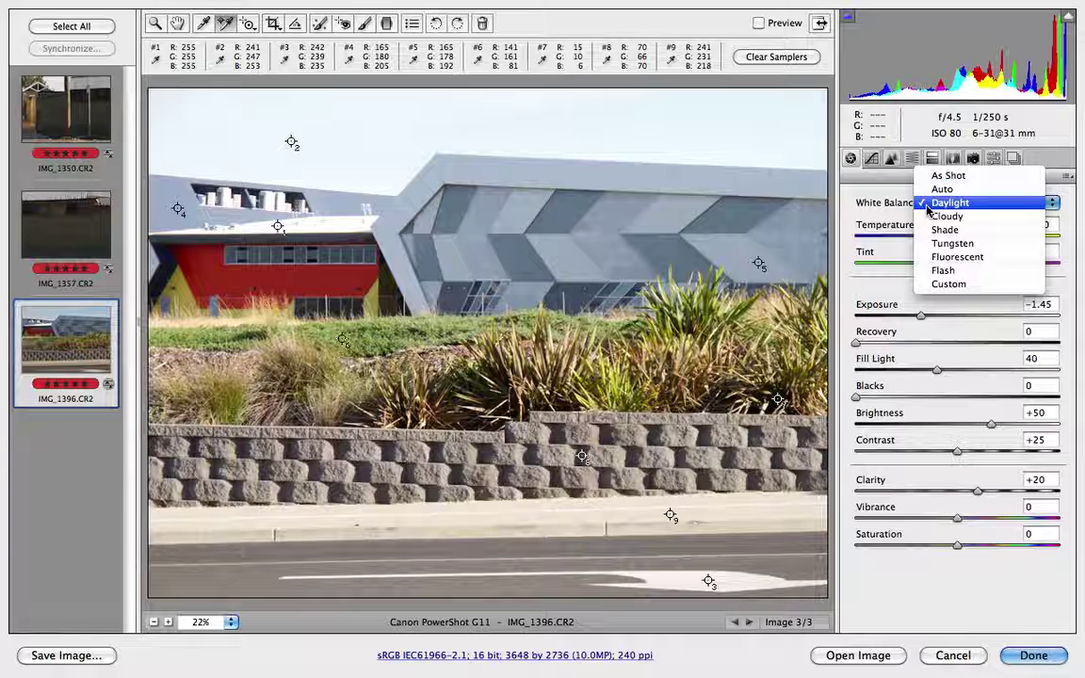
pyautogui.click(926, 205)
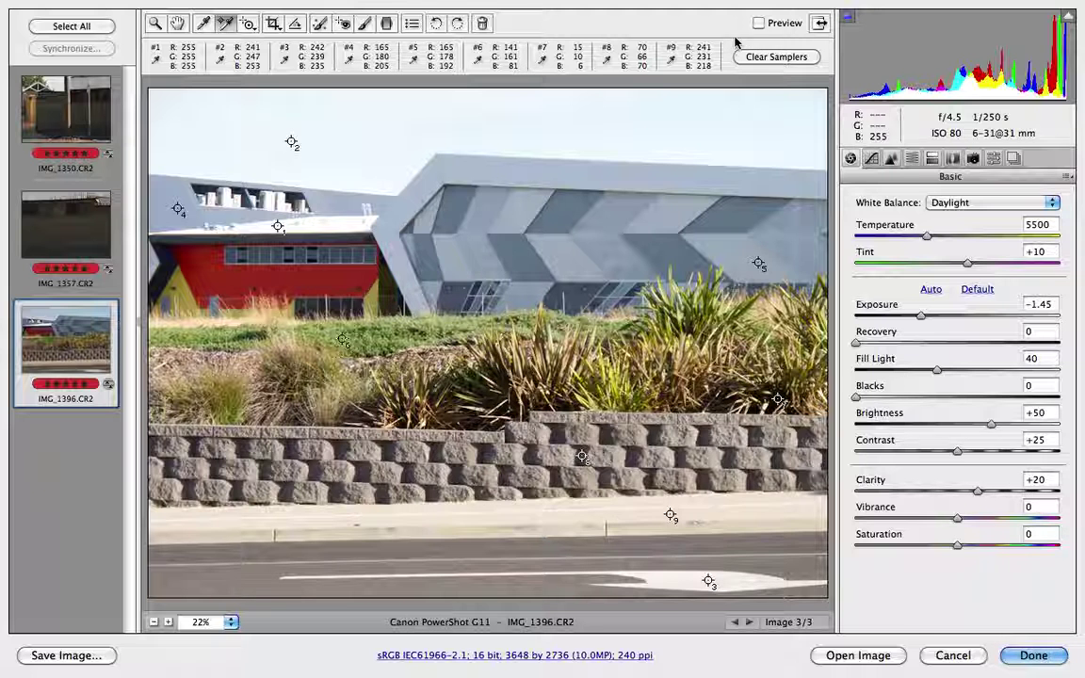
pyautogui.click(759, 23)
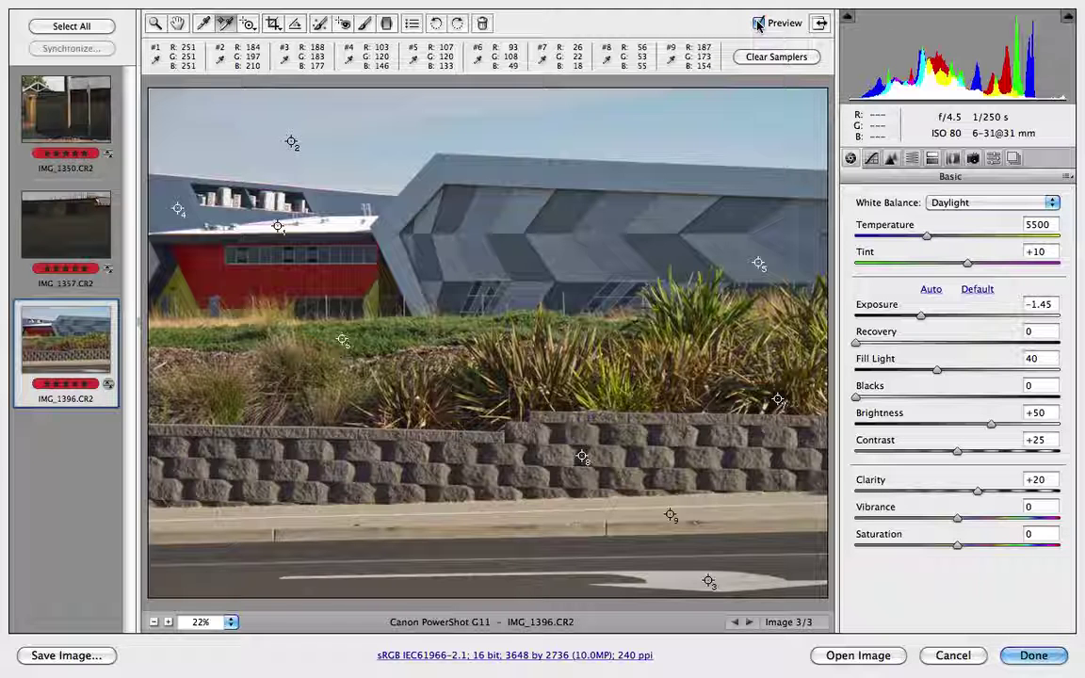
pyautogui.click(758, 23)
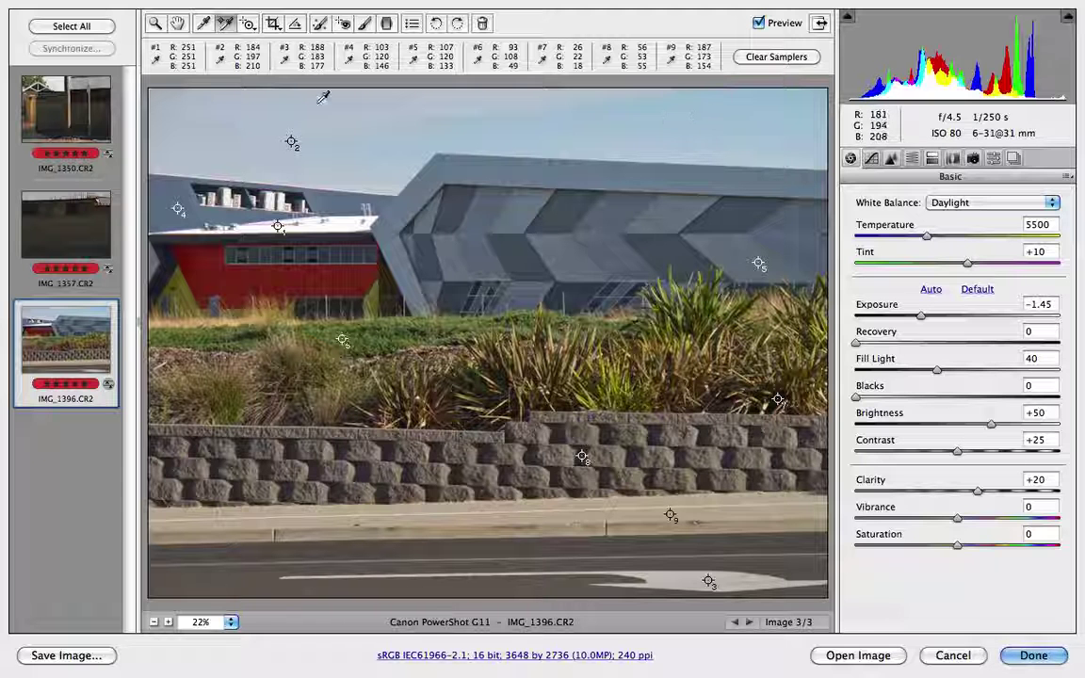
pyautogui.click(758, 22)
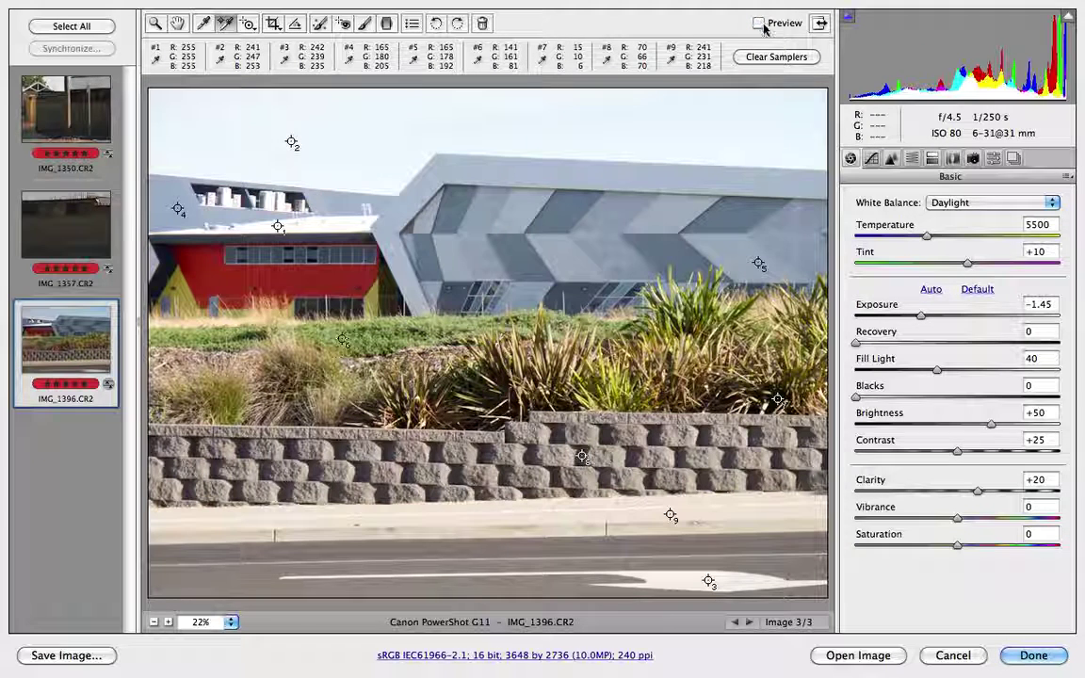
pyautogui.click(759, 23)
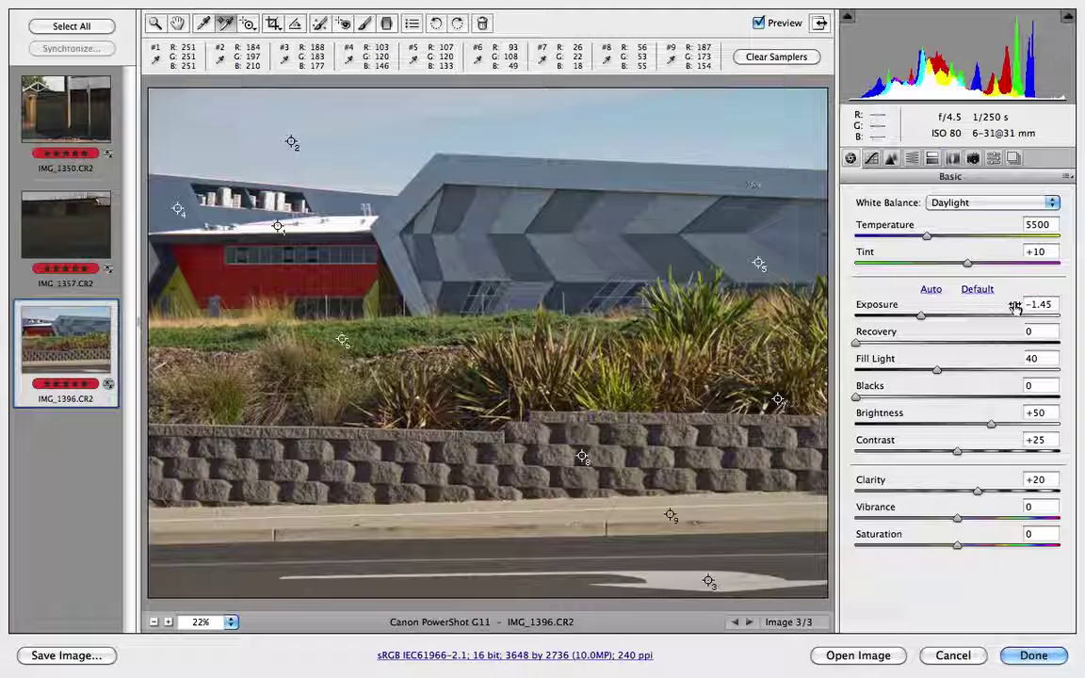
# Compare against the original once more, then open the adjusted photo in Photoshop.
pyautogui.click(758, 24)
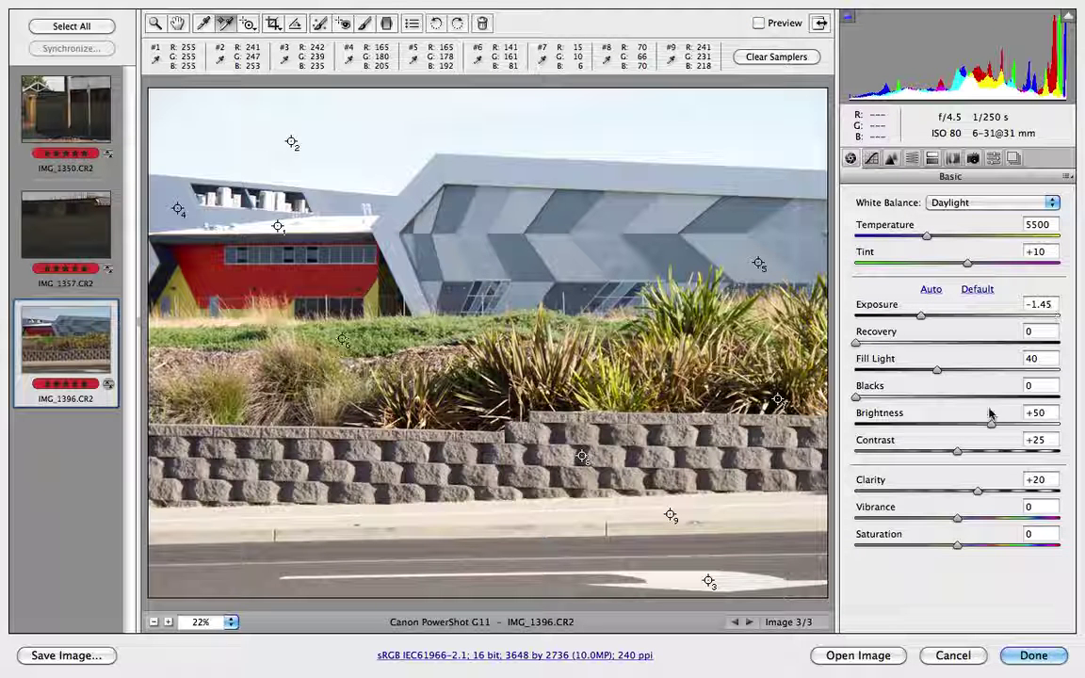
pyautogui.press('p')
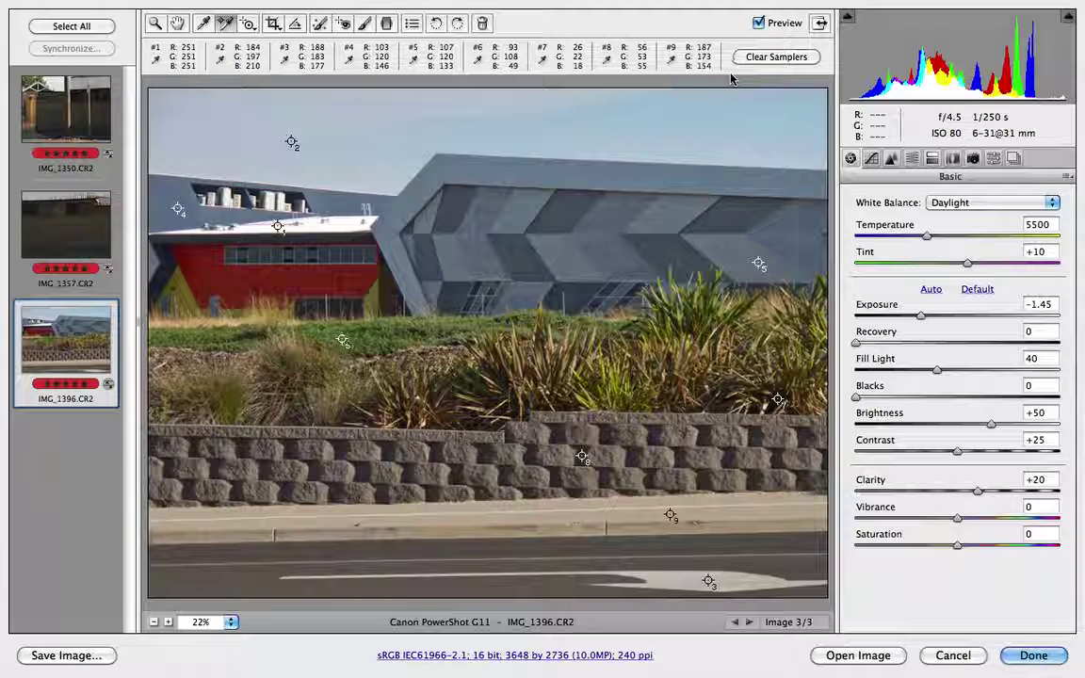
pyautogui.click(860, 656)
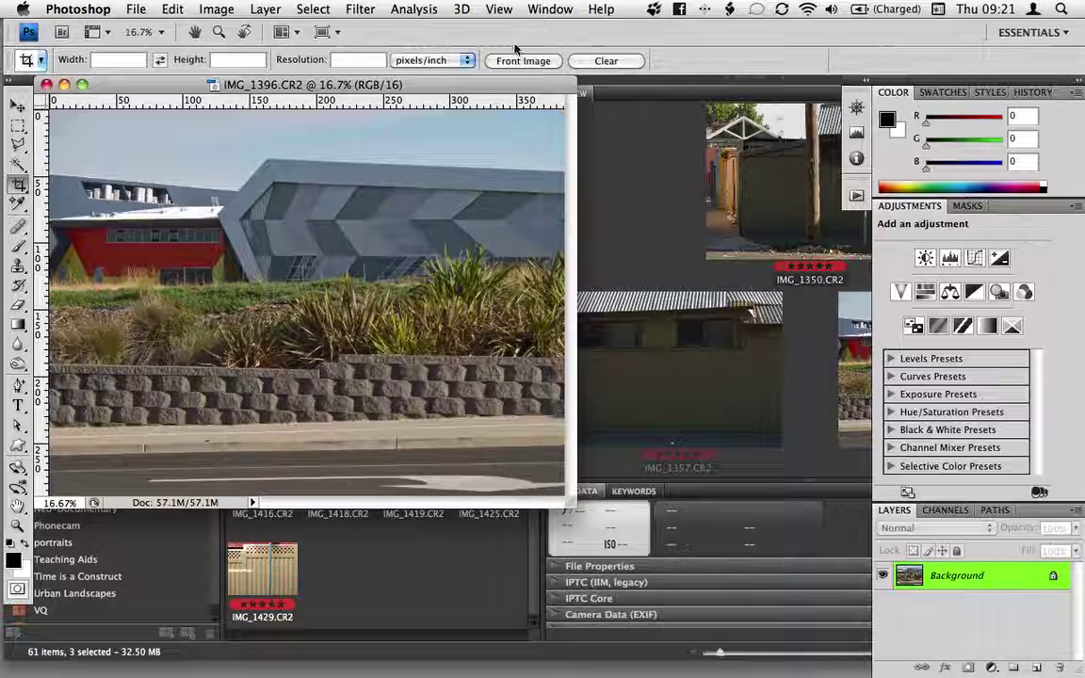
# Start Save As and navigate to dox/2010/VU/teaching aids/example images.
pyautogui.moveTo(497, 85); pyautogui.dragTo(649, 120)
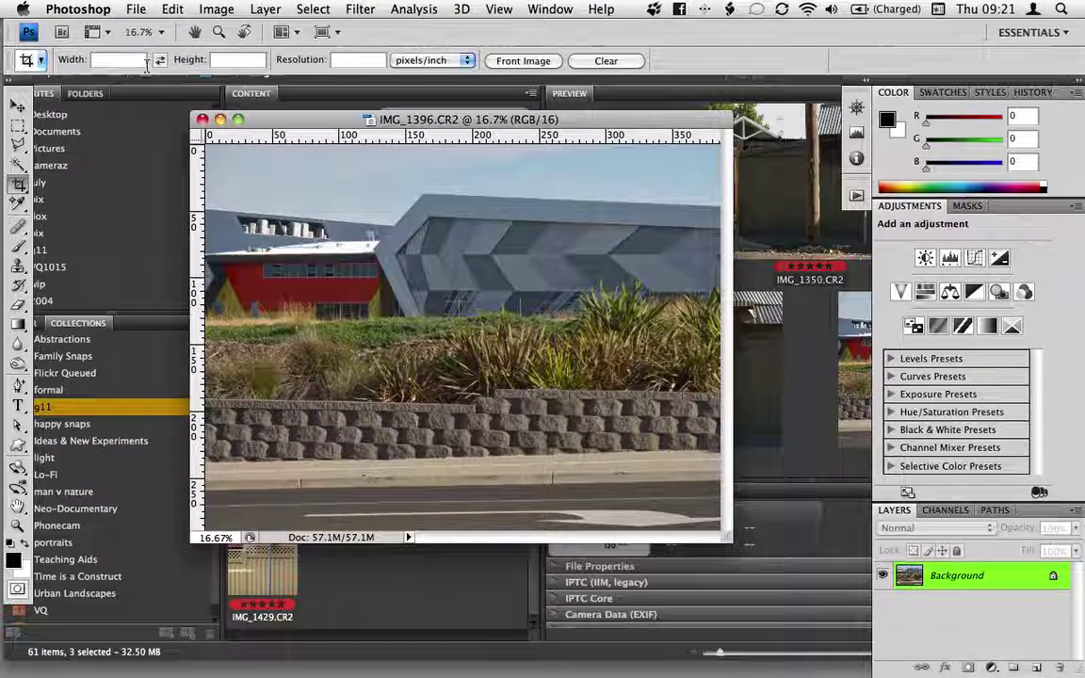
pyautogui.click(135, 8)
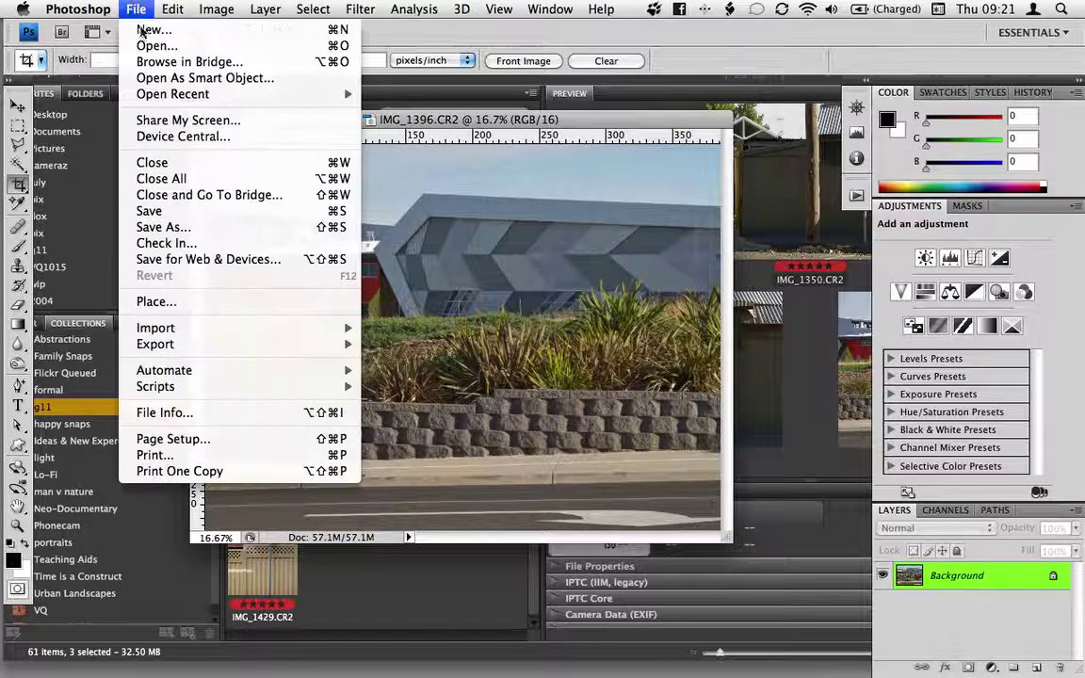
pyautogui.click(186, 233)
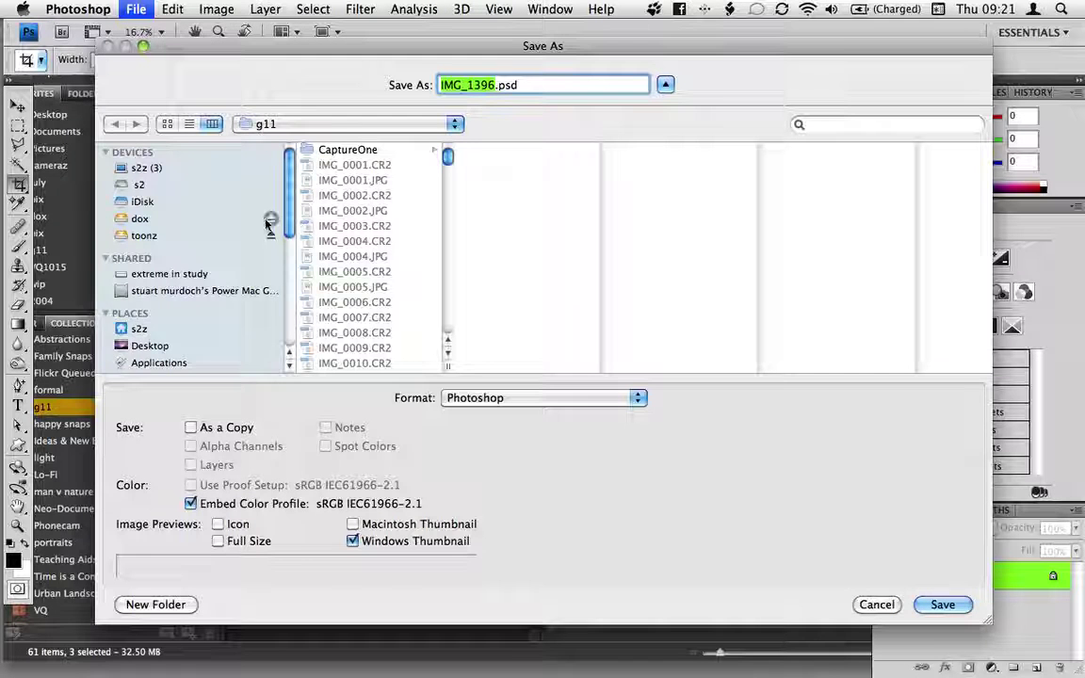
pyautogui.click(139, 218)
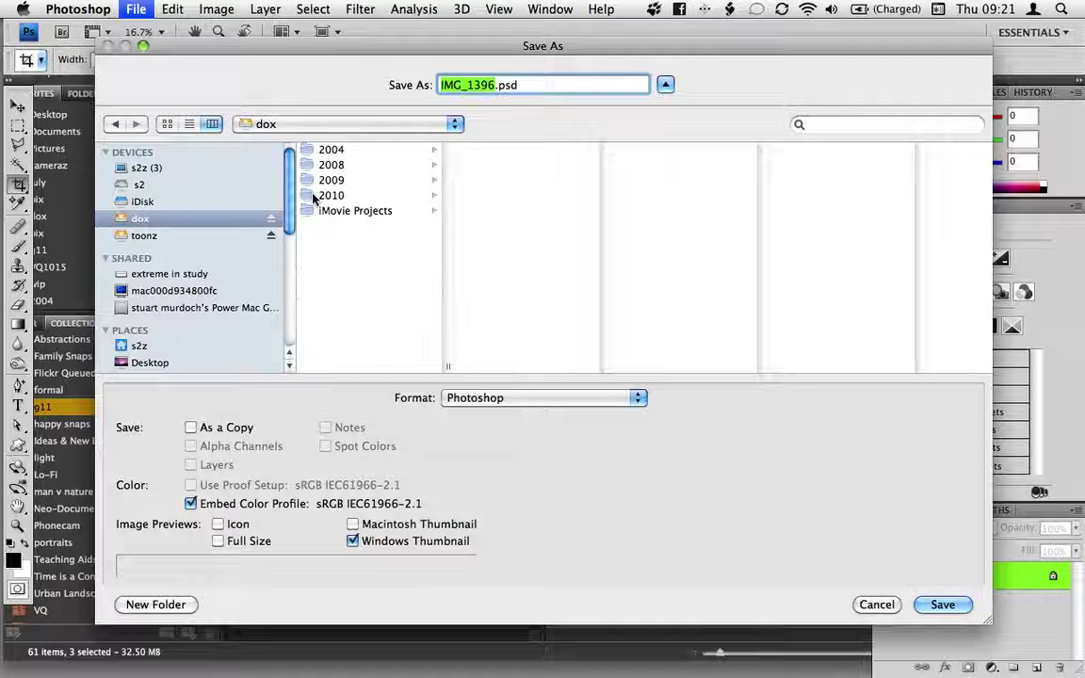
pyautogui.click(435, 195)
pyautogui.click(481, 195)
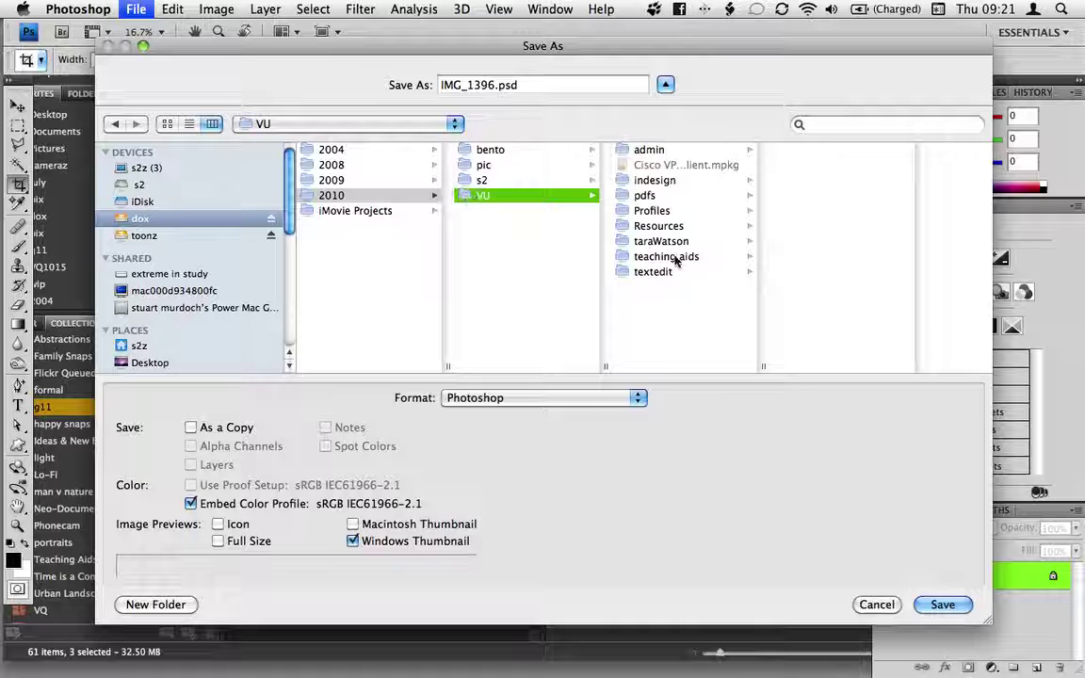
pyautogui.click(675, 255)
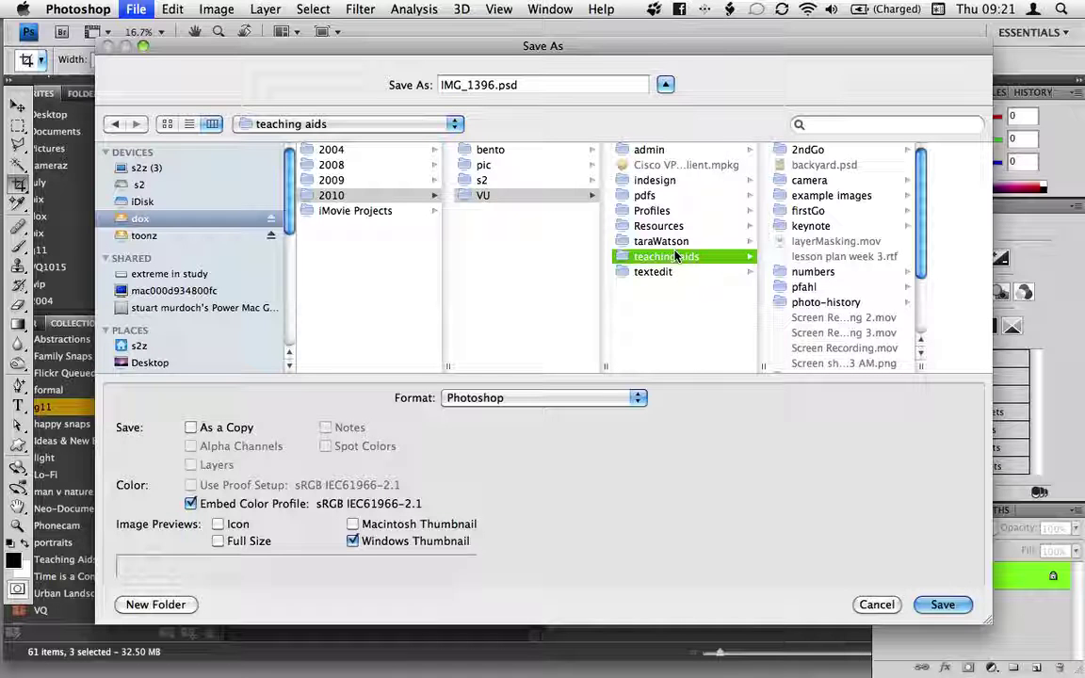
pyautogui.click(821, 197)
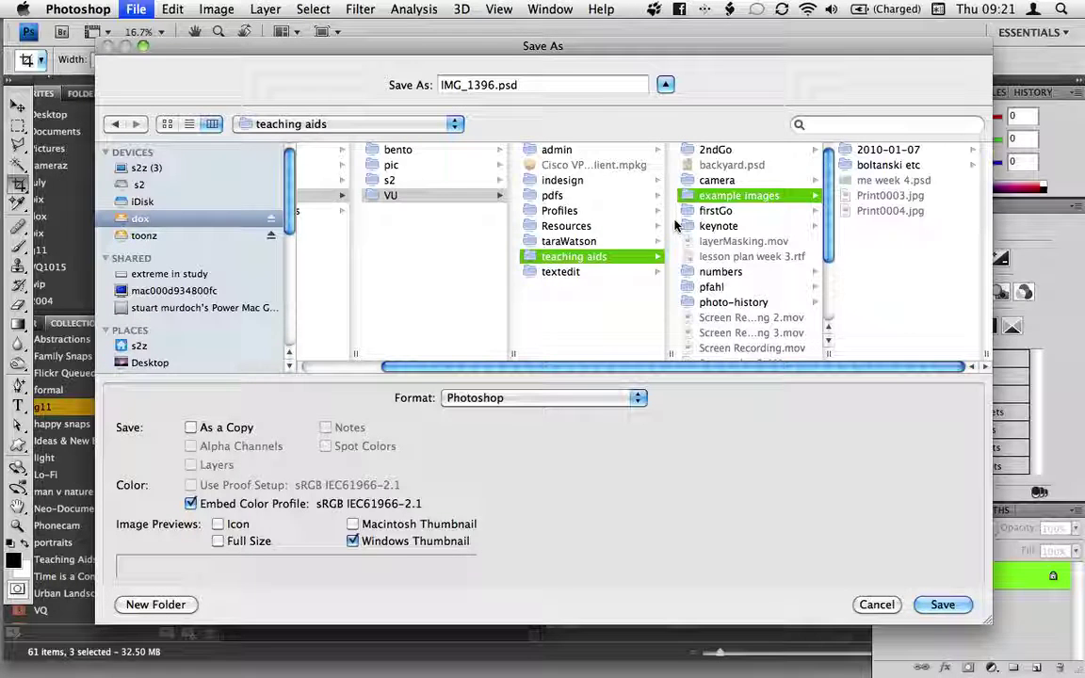
# Name the file IMG_1396highpoint and enable Macintosh Thumbnail and Icon previews.
pyautogui.click(494, 85)
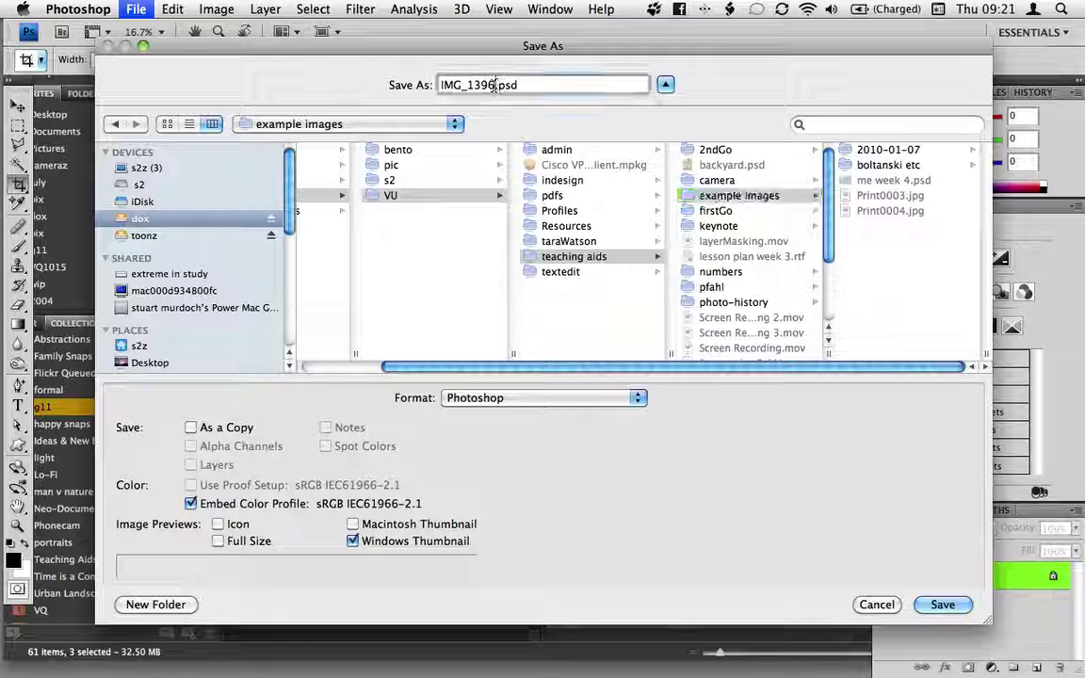
pyautogui.write('highp')
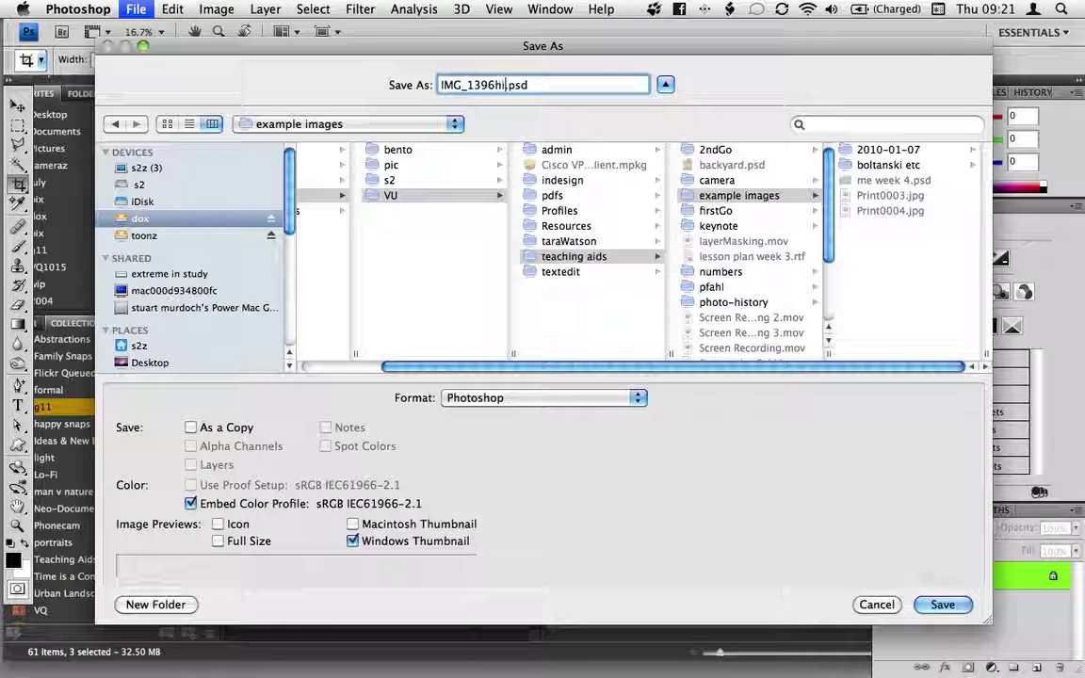
pyautogui.write('oint')
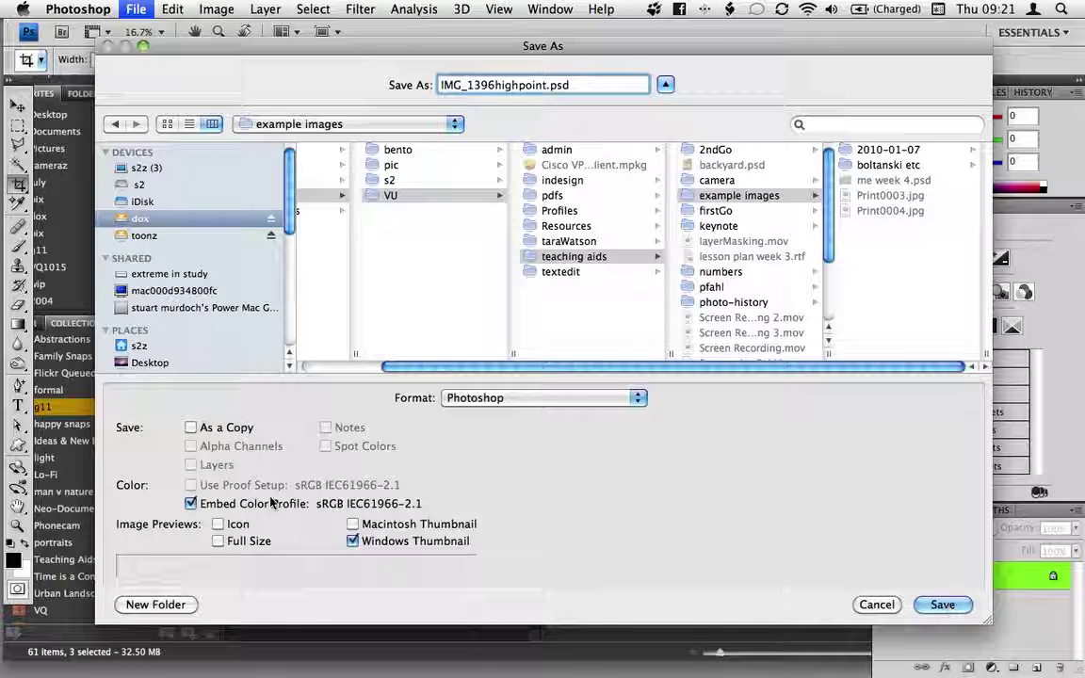
pyautogui.click(352, 524)
pyautogui.click(228, 528)
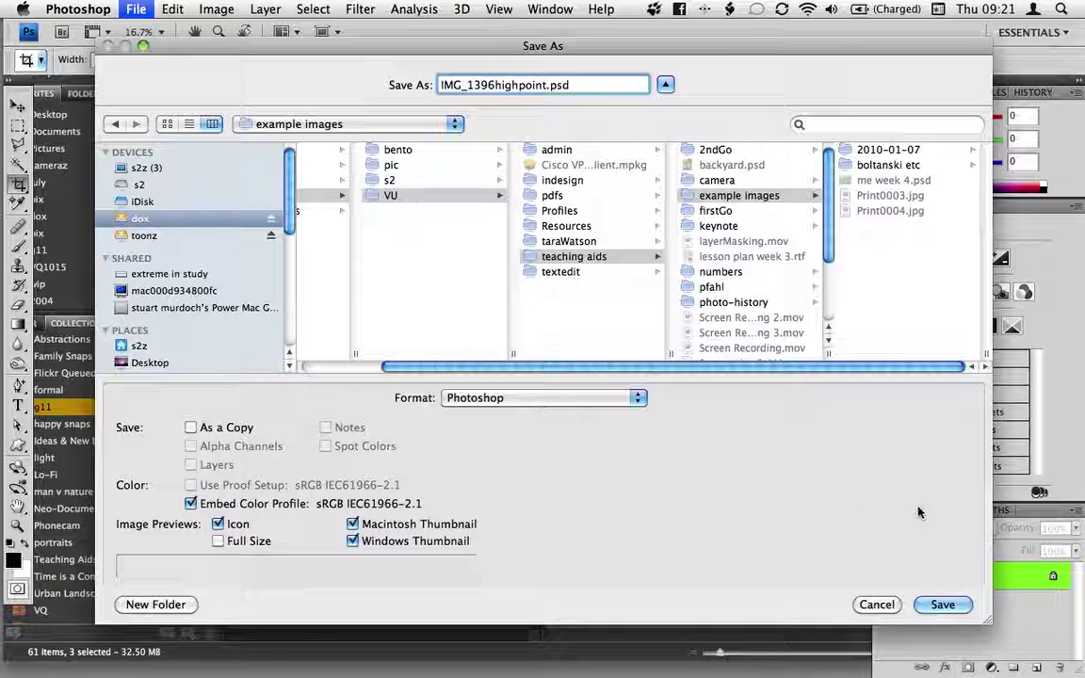
# Confirm saving the photo as IMG_1396highpoint.psd.
pyautogui.click(944, 606)
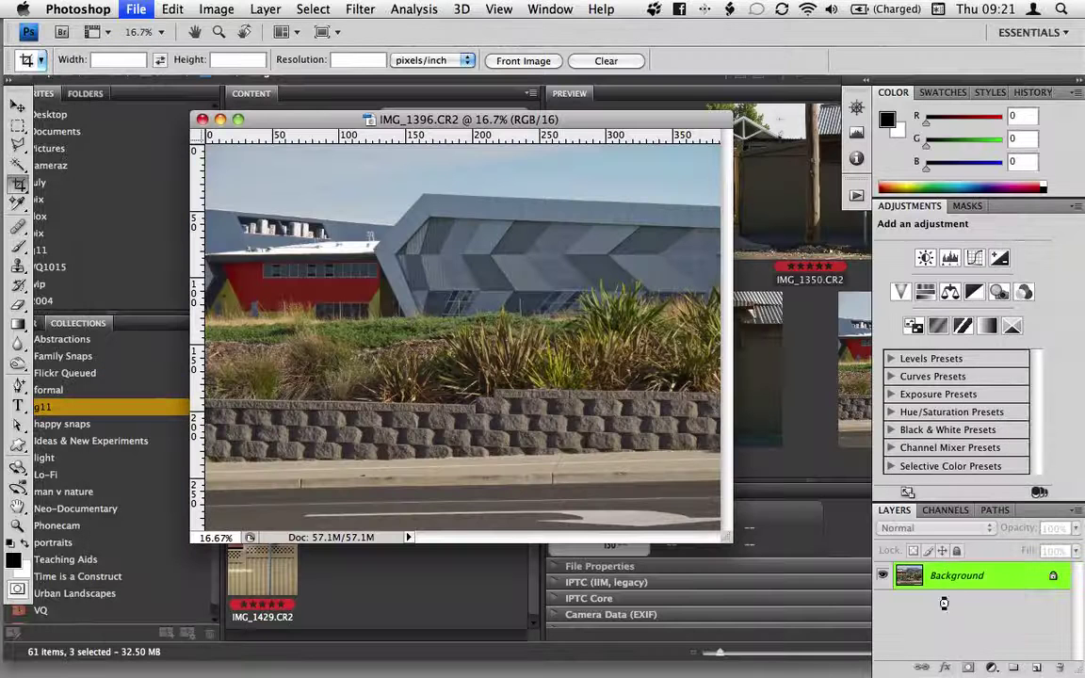